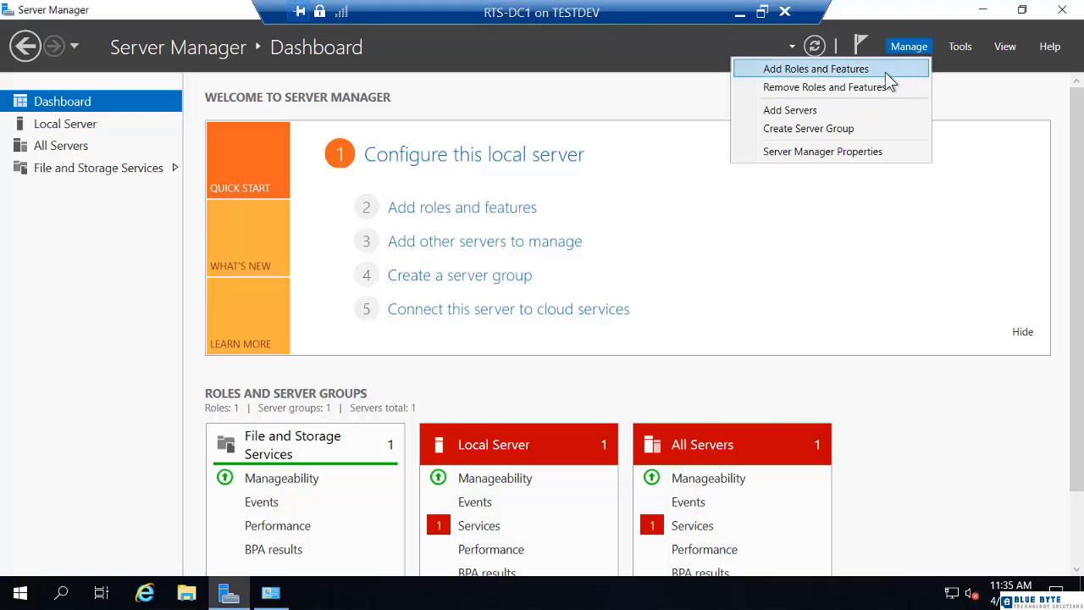
Launch the Add Roles and Features Wizard from the Manage menu
{"action": "left_click", "coordinate": [886, 73]}
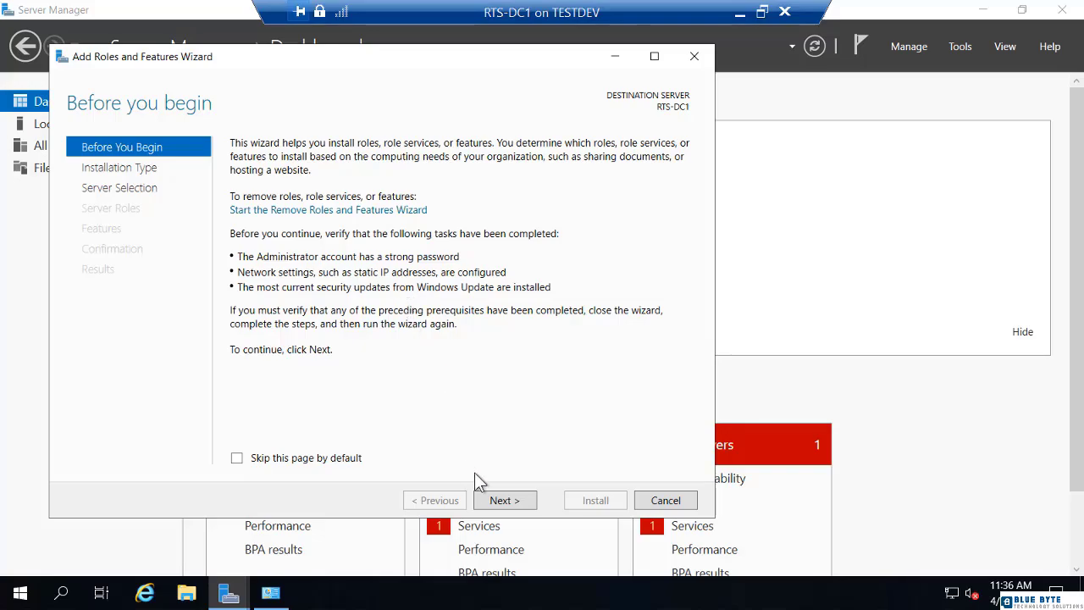
Advance past Before You Begin, keeping role-based installation and RTS-DC1 as the target server
{"action": "left_click", "coordinate": [505, 501]}
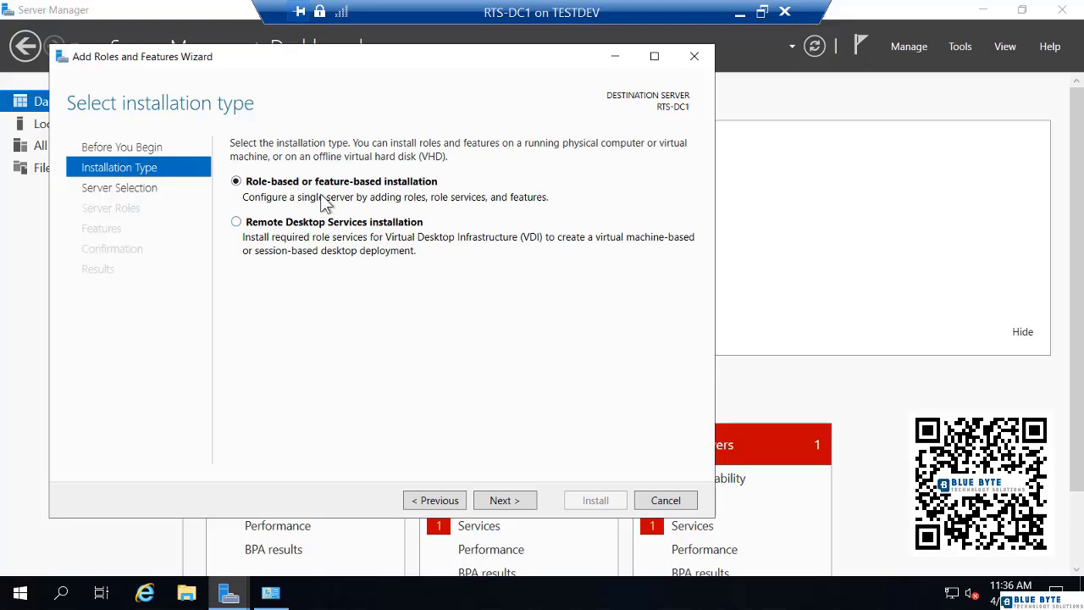
{"action": "left_click", "coordinate": [505, 501]}
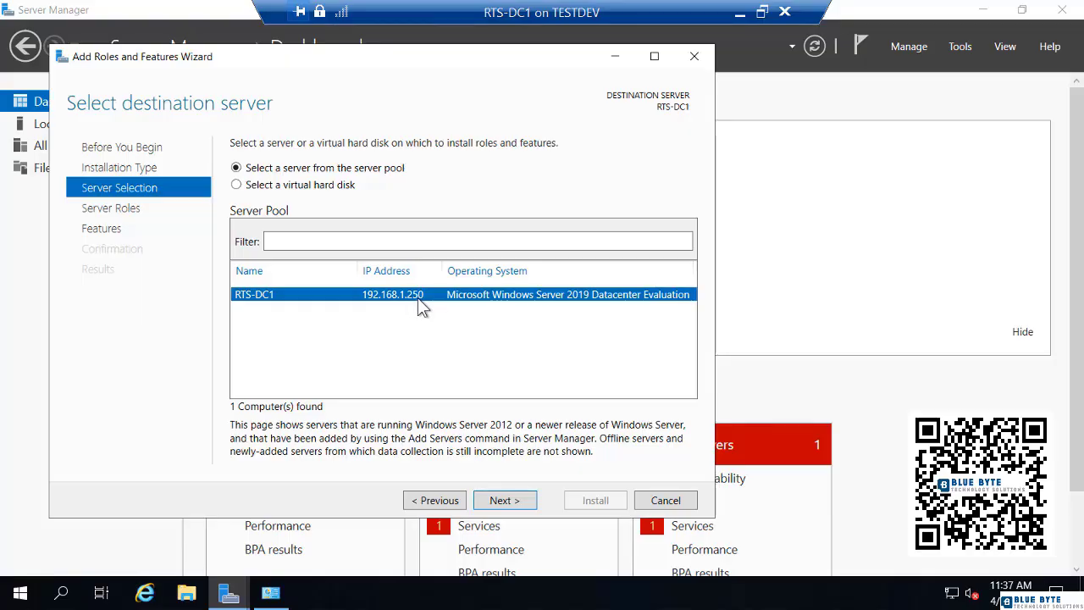
{"action": "left_click", "coordinate": [503, 501]}
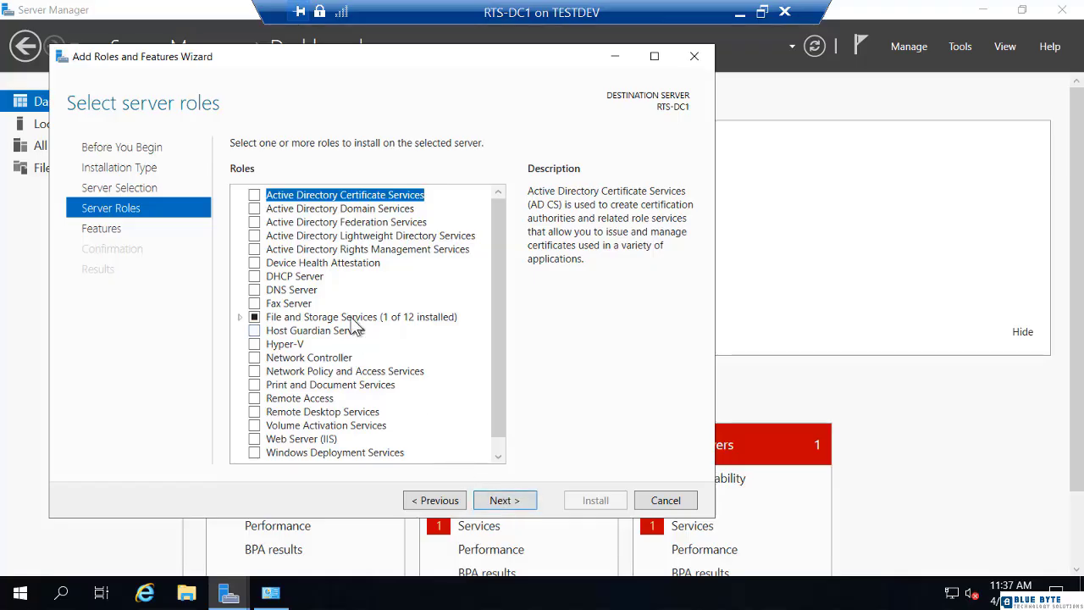
Check Active Directory Domain Services, add its required management features, and continue to Select features
{"action": "left_click", "coordinate": [255, 209]}
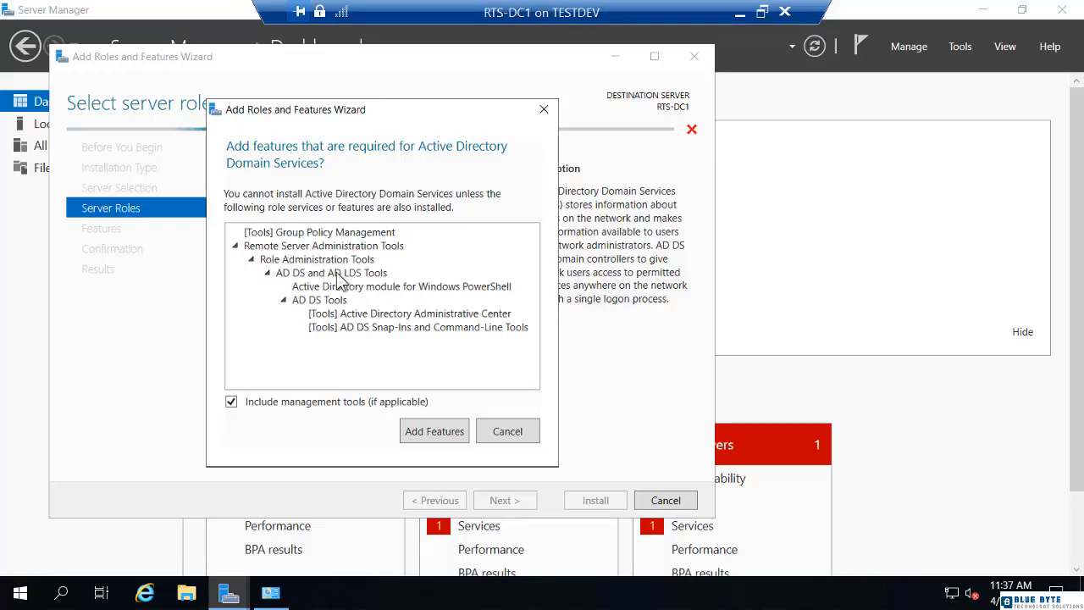
{"action": "left_click", "coordinate": [428, 431]}
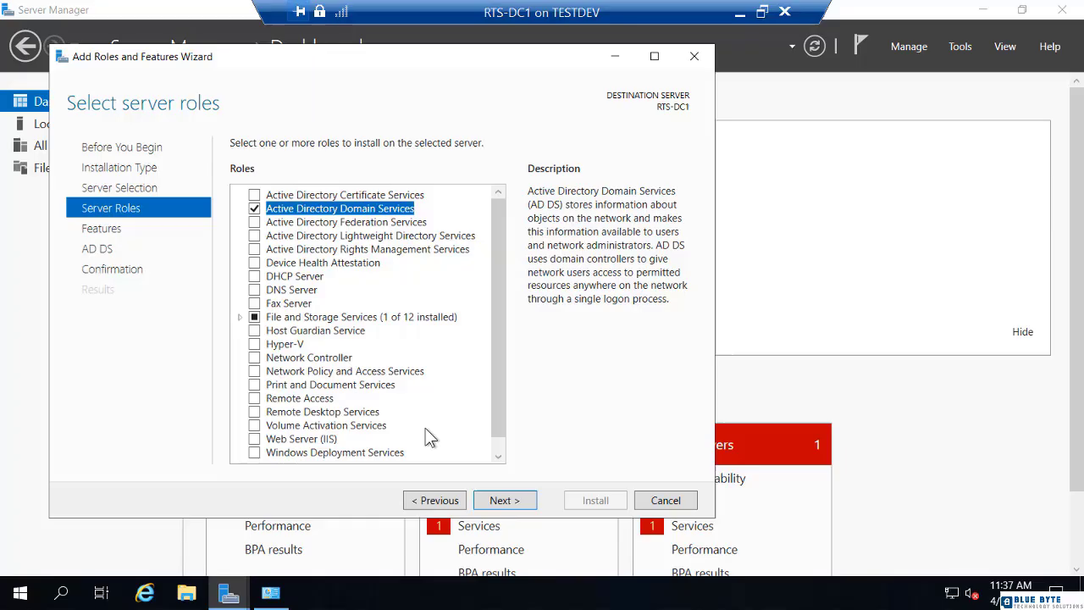
{"action": "left_click", "coordinate": [503, 500]}
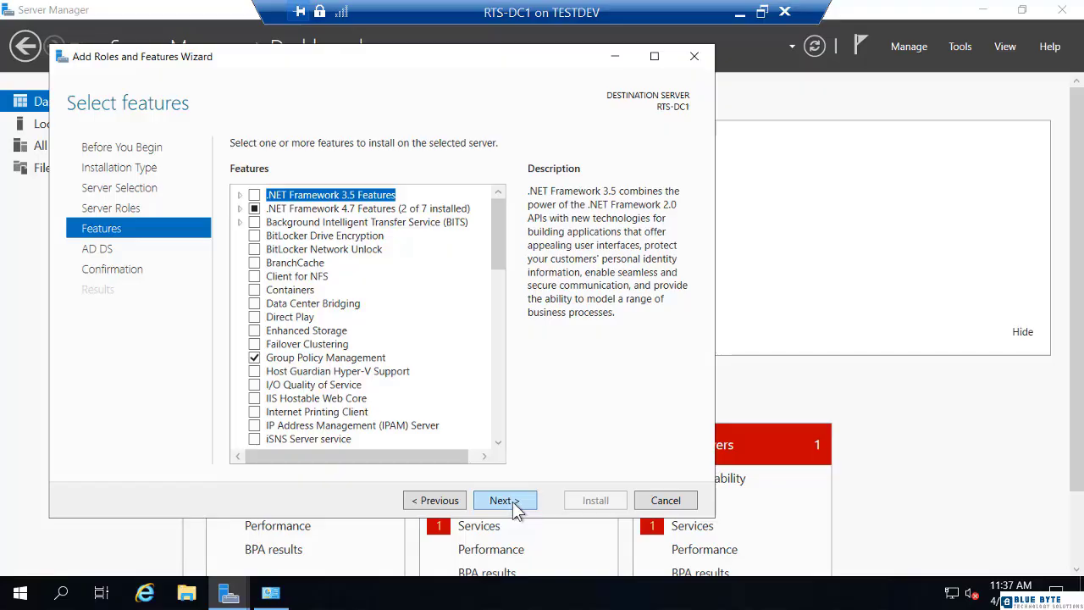
Accept default features and pass the AD DS page to reach Confirm installation selections
{"action": "left_click", "coordinate": [514, 500]}
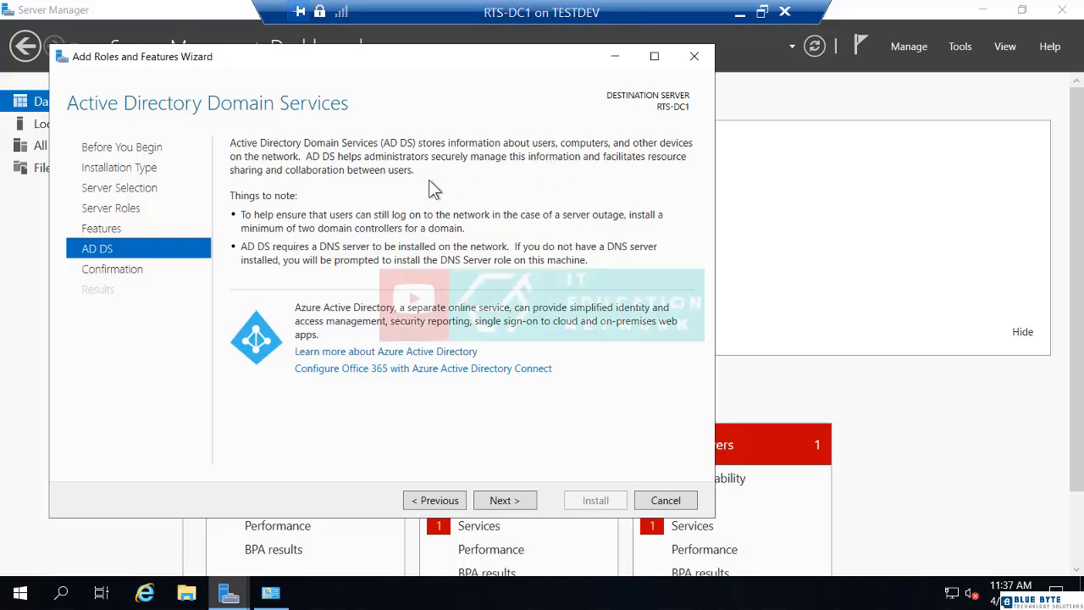
{"action": "left_click", "coordinate": [507, 502]}
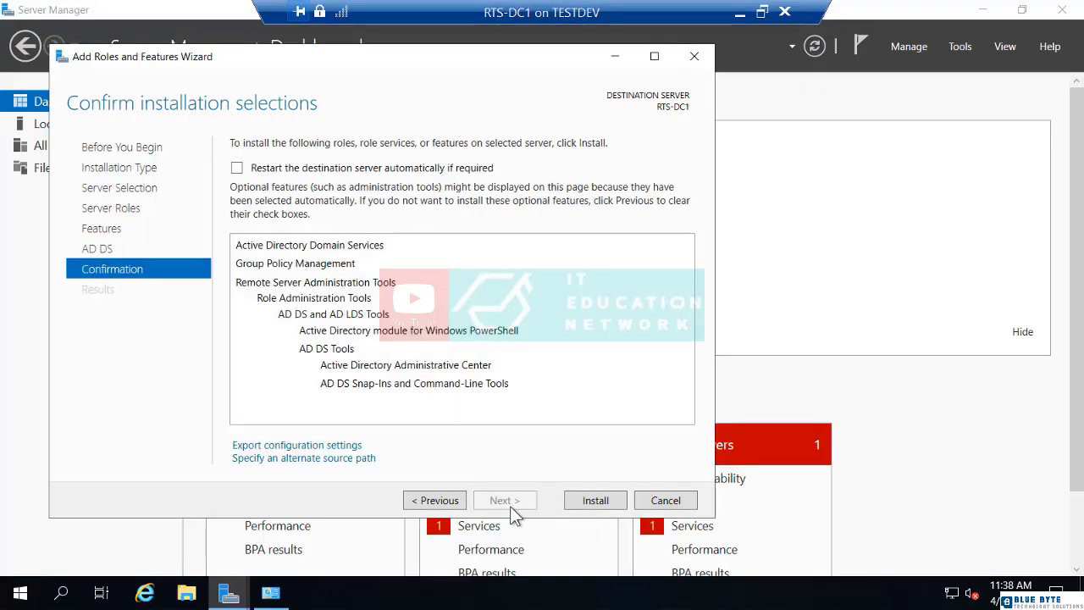
Install AD DS, Group Policy Management and AD DS tools on RTS-DC1
{"action": "left_click", "coordinate": [593, 501]}
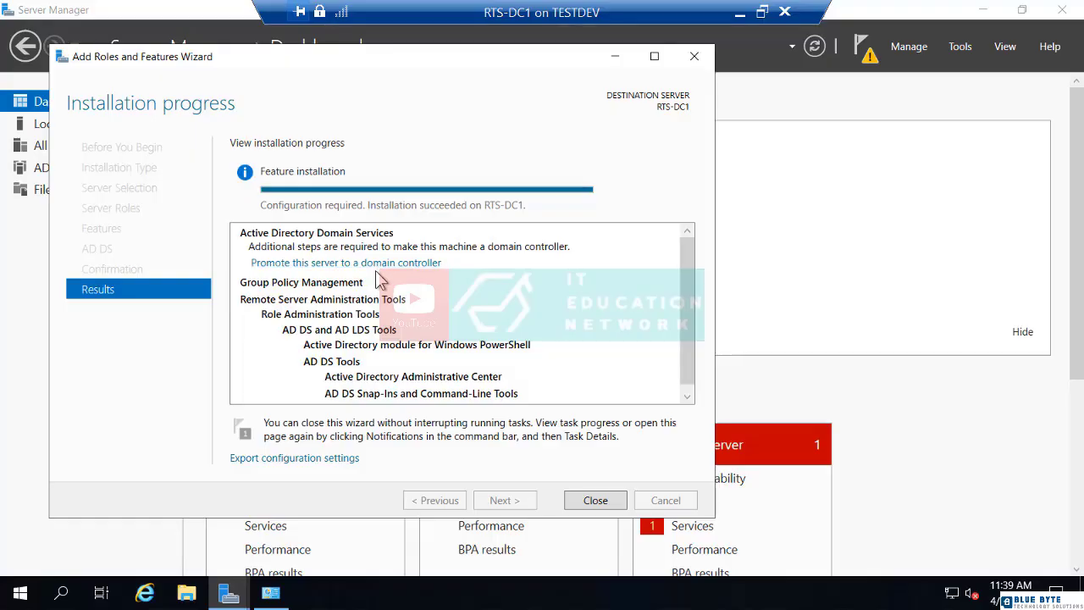
Close the installer and System window, then choose Promote this server to a domain controller
{"action": "left_click", "coordinate": [595, 501]}
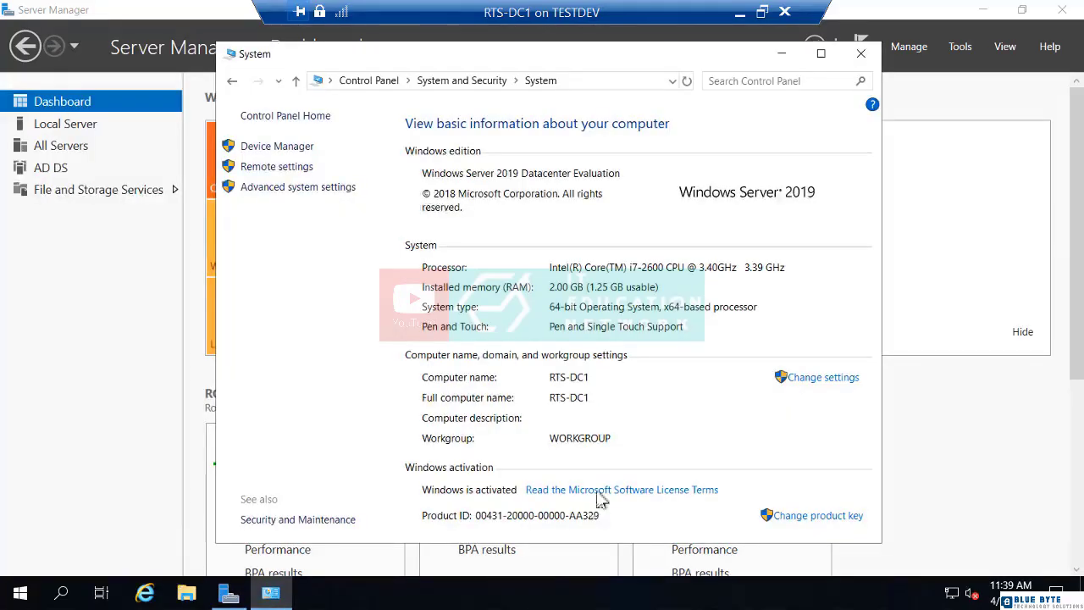
{"action": "left_click", "coordinate": [861, 54]}
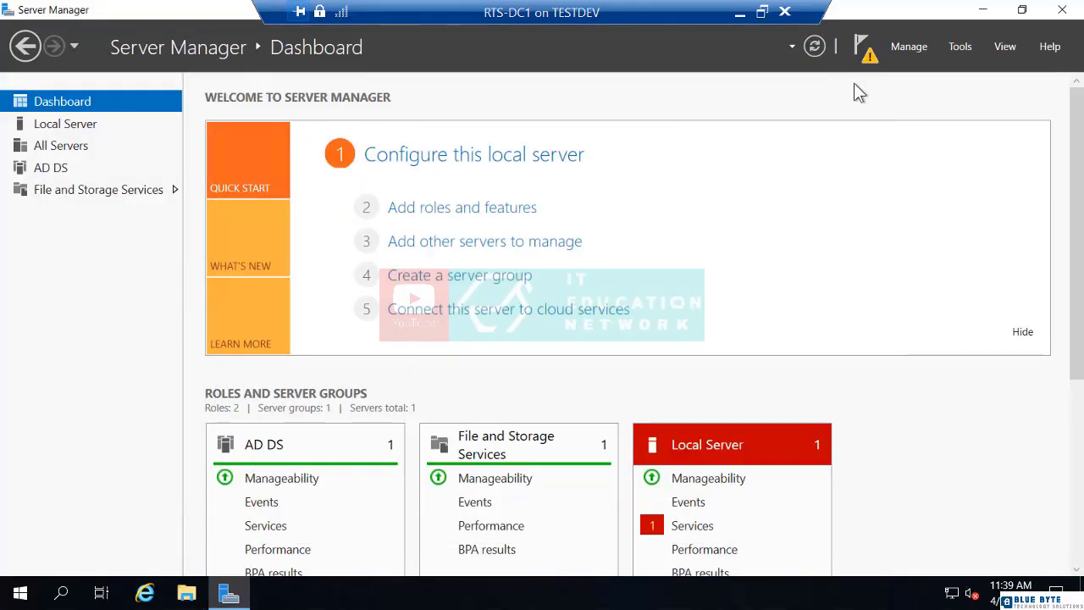
{"action": "left_click", "coordinate": [865, 53]}
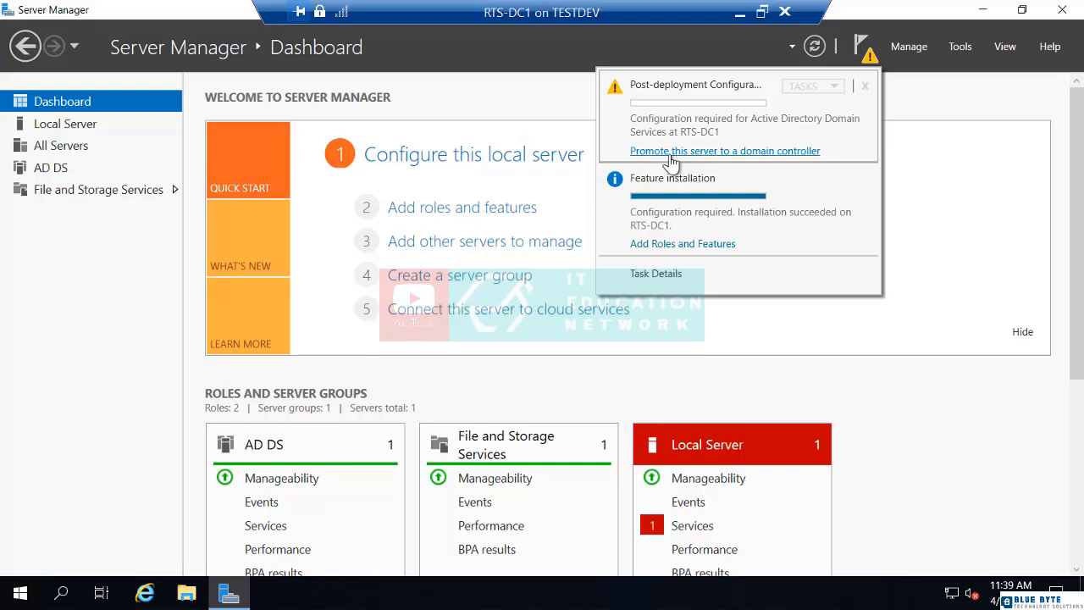
{"action": "left_click", "coordinate": [673, 152]}
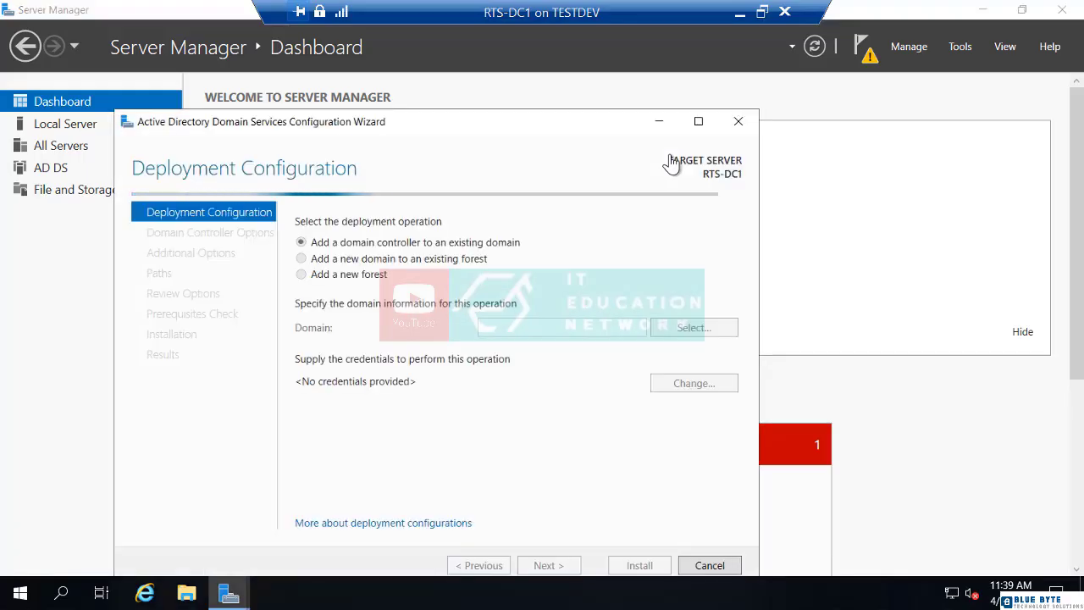
Maximize the AD DS Configuration Wizard and select Add a new forest as the deployment operation
{"action": "left_click", "coordinate": [699, 123]}
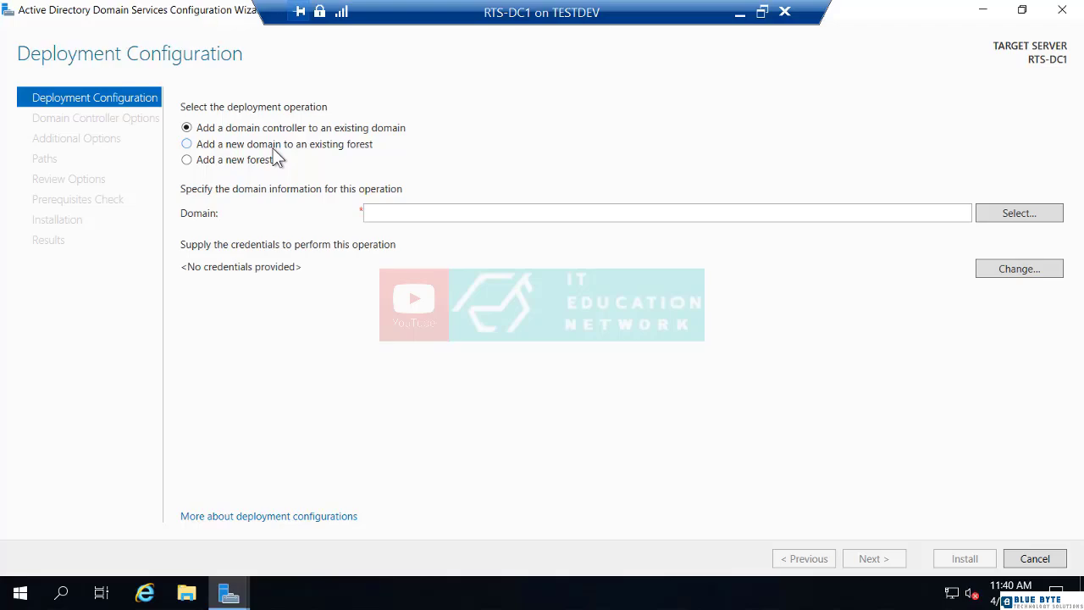
{"action": "left_click", "coordinate": [274, 149]}
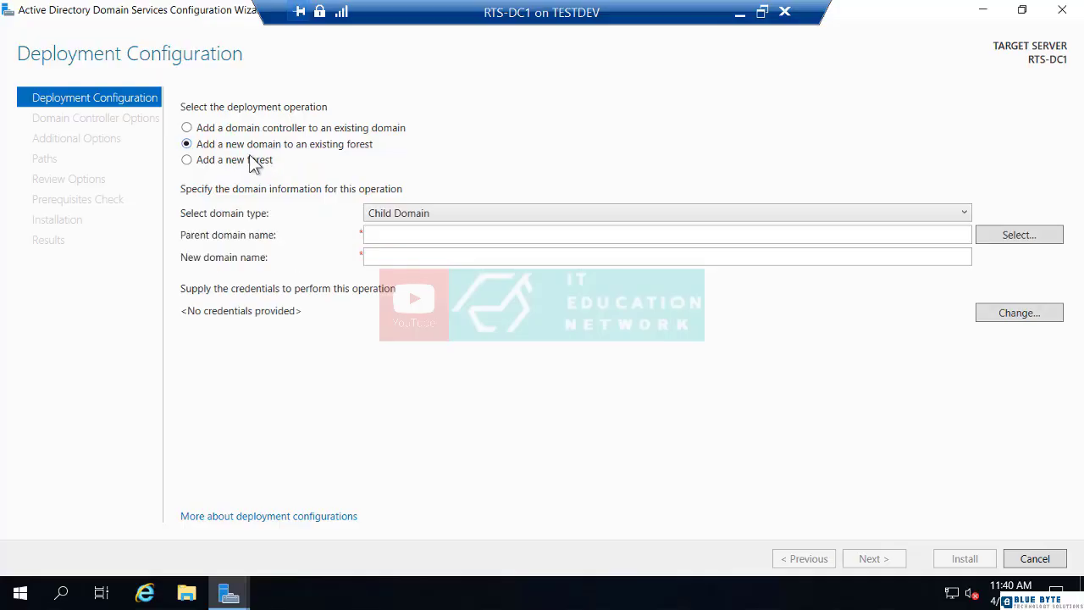
{"action": "left_click", "coordinate": [190, 165]}
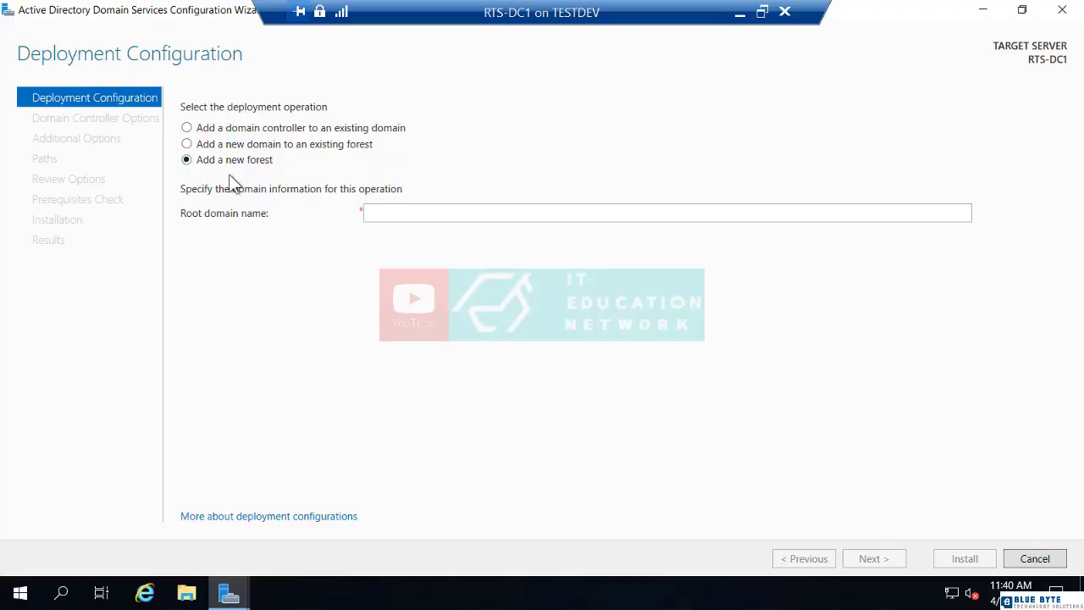
Enter RTSnetworking.com as the root domain name and continue to Domain Controller Options
{"action": "left_click", "coordinate": [411, 212]}
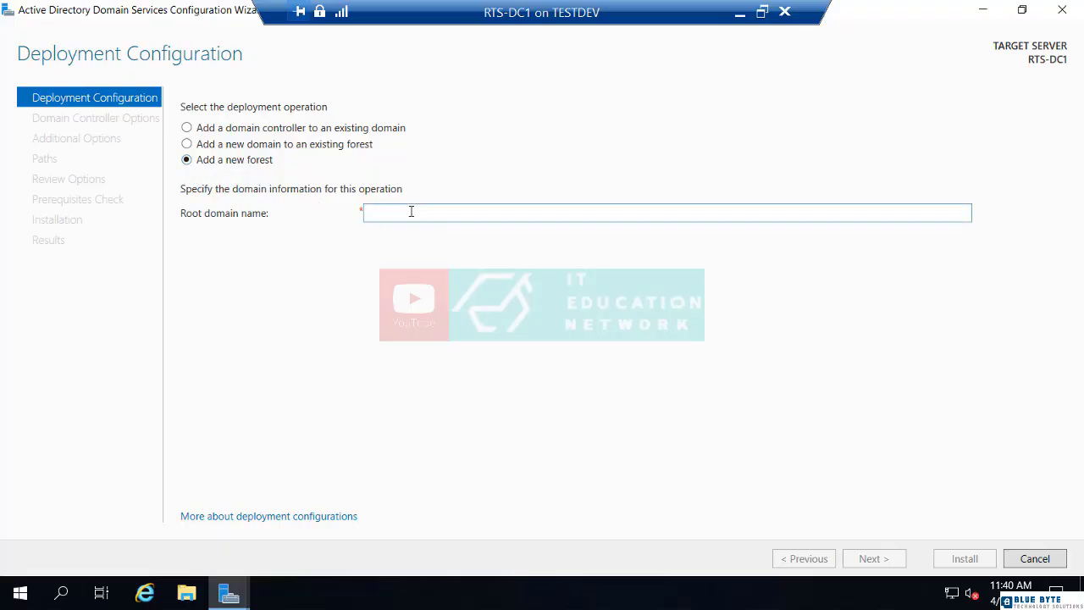
{"action": "type", "text": "RTSD"}
{"action": "key", "text": "BackSpace"}
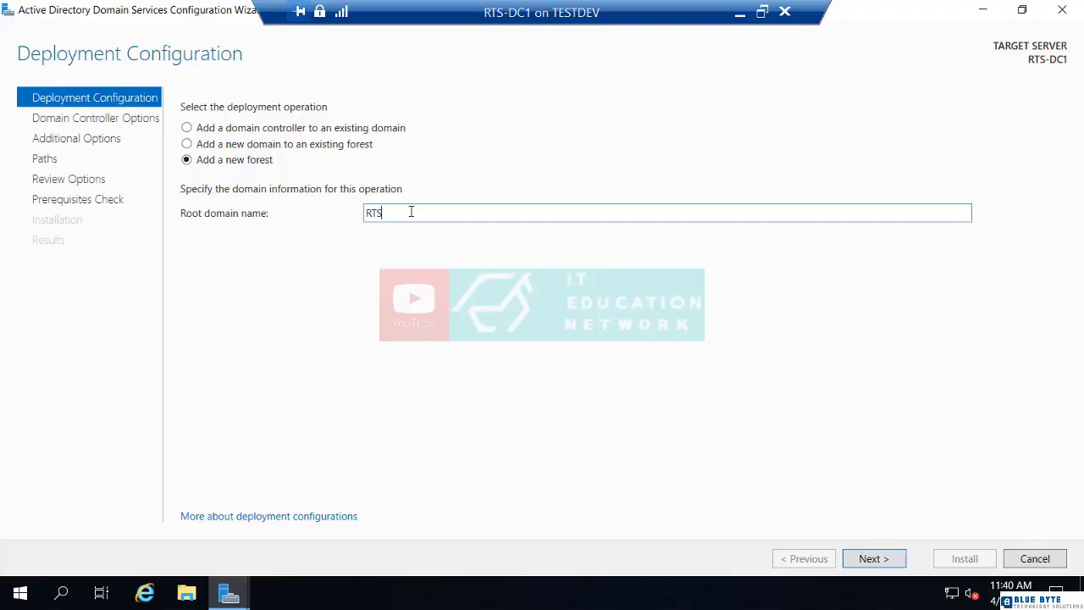
{"action": "type", "text": "networking.com"}
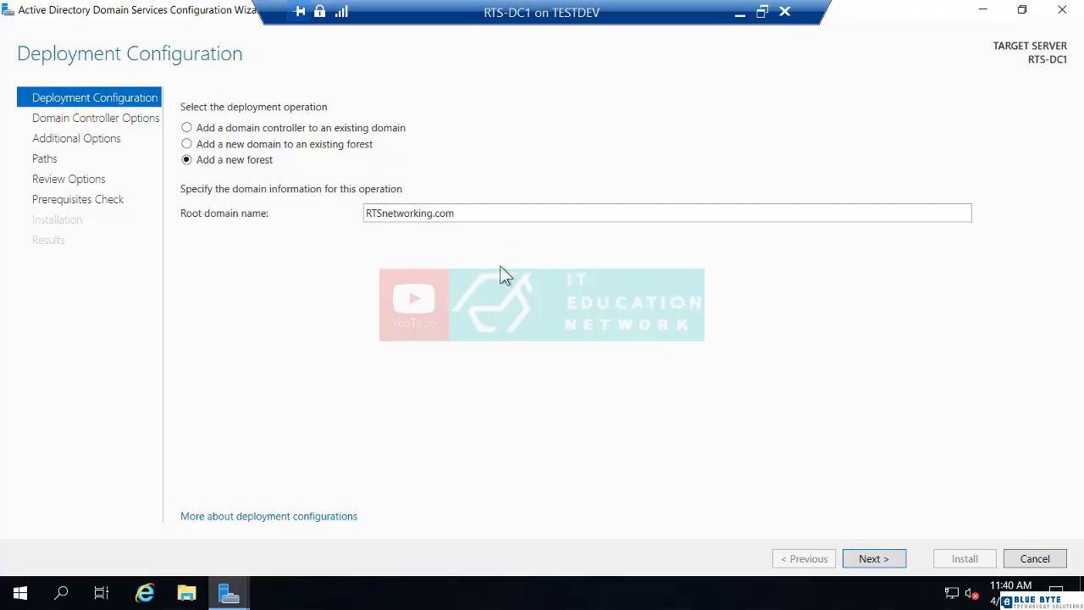
{"action": "left_click", "coordinate": [875, 565]}
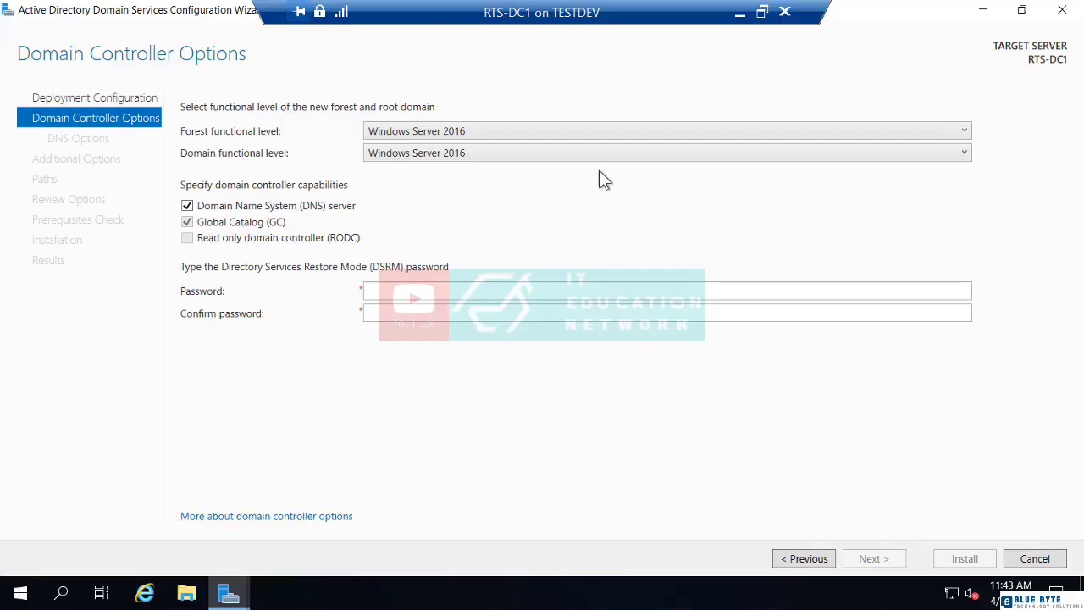
Choose Windows Server 2012 as forest functional level, keeping the domain level at Windows Server 2016
{"action": "left_click", "coordinate": [953, 130]}
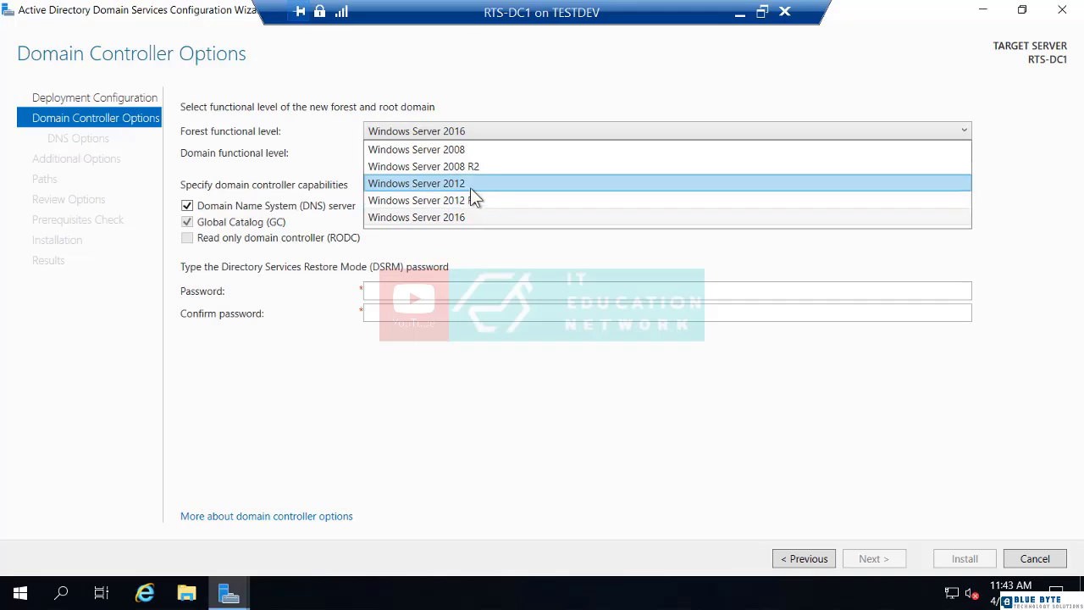
{"action": "left_click", "coordinate": [318, 158]}
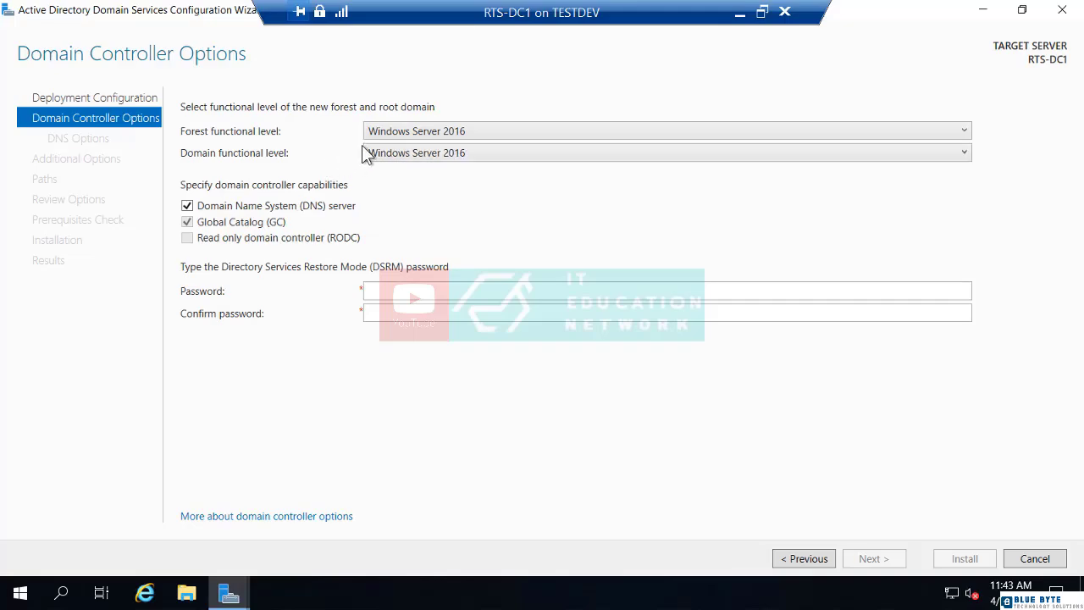
{"action": "left_click", "coordinate": [423, 130]}
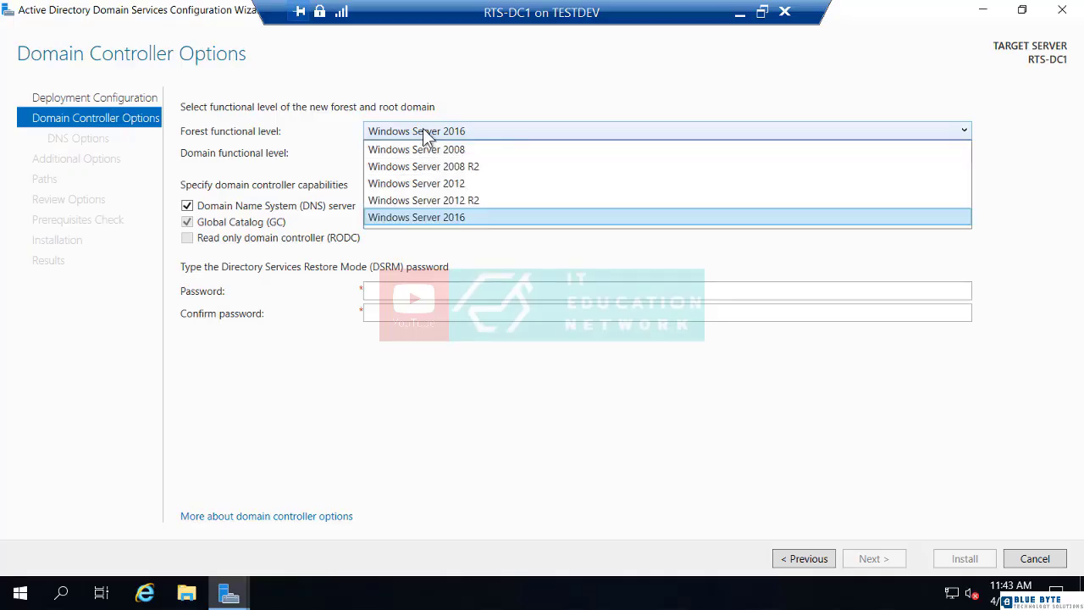
{"action": "left_click", "coordinate": [424, 184]}
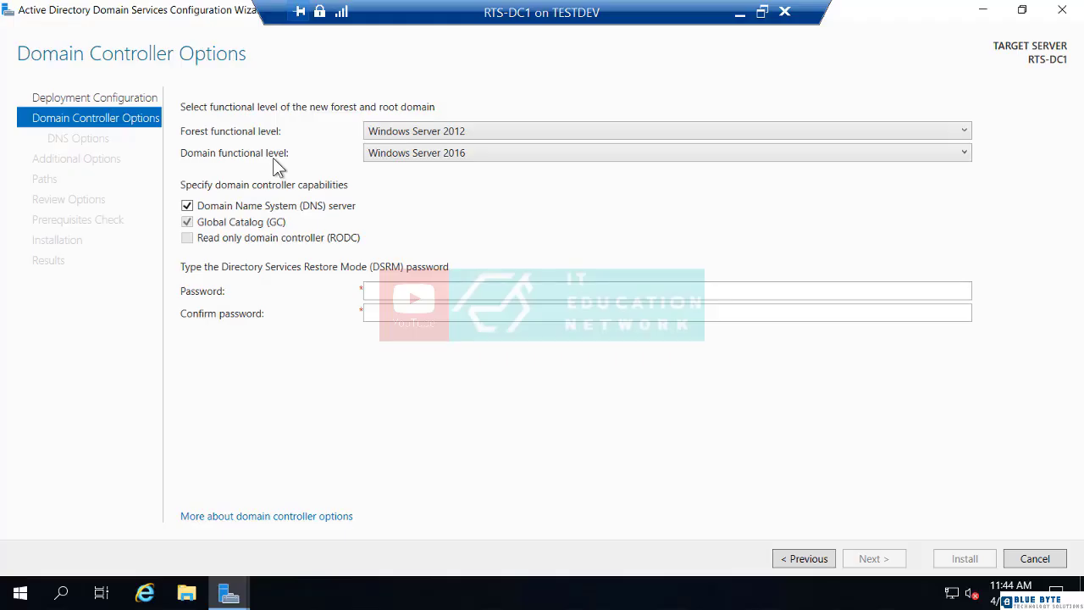
{"action": "left_click", "coordinate": [401, 157]}
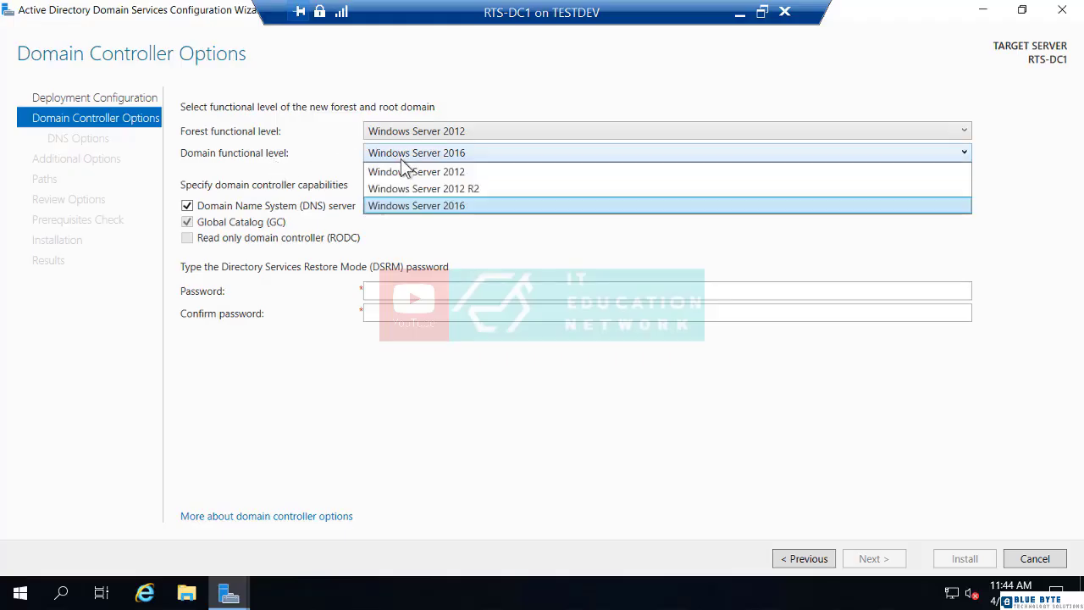
{"action": "left_click", "coordinate": [396, 210]}
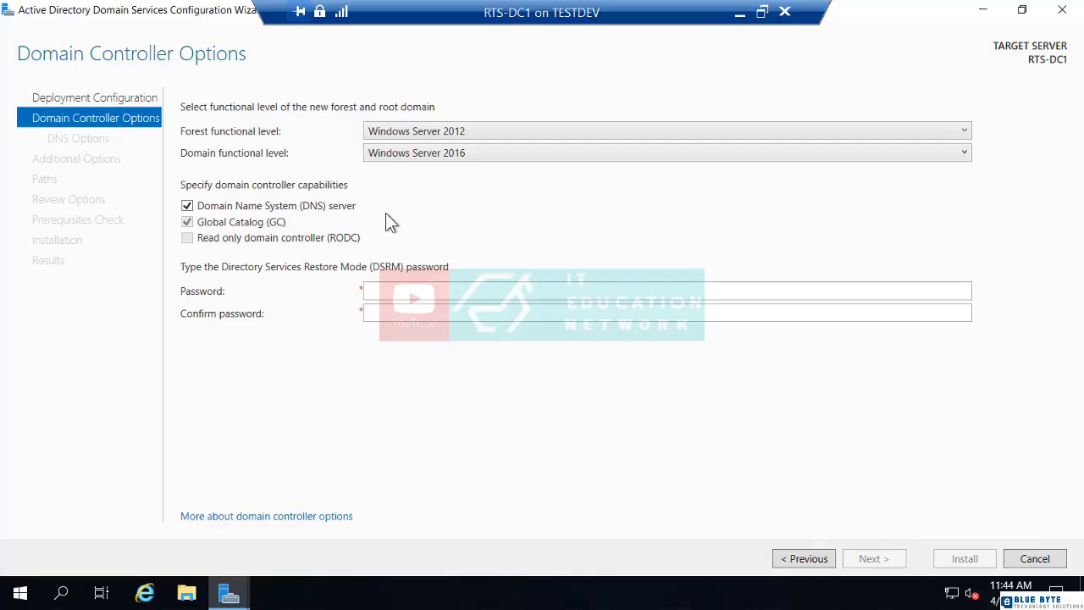
Pick Windows Server 2012 R2 in the Forest, then the Domain functional level dropdowns
{"action": "left_click", "coordinate": [470, 131]}
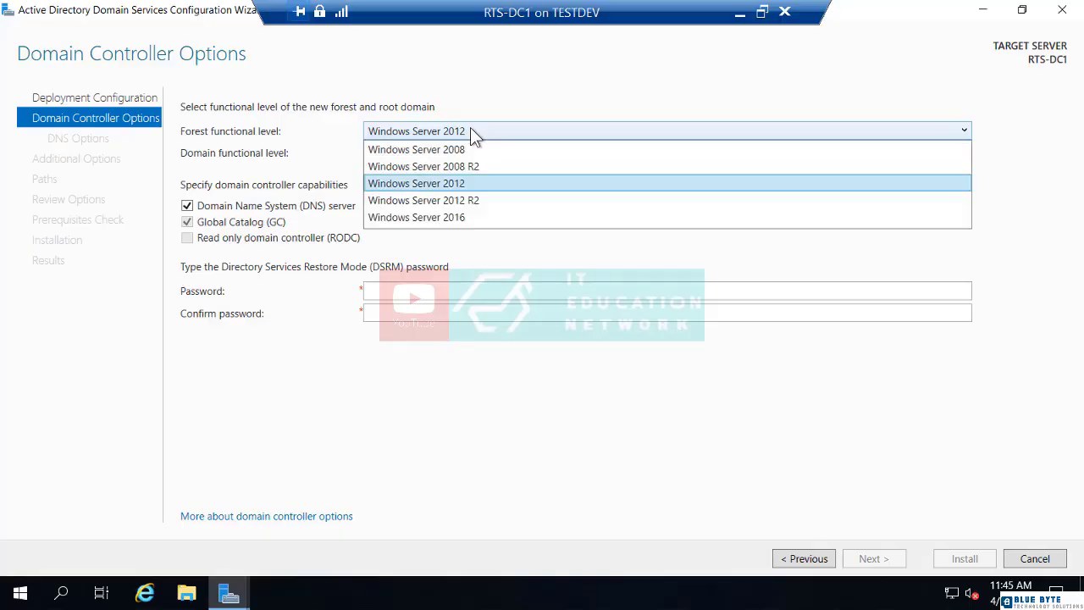
{"action": "left_click", "coordinate": [446, 203]}
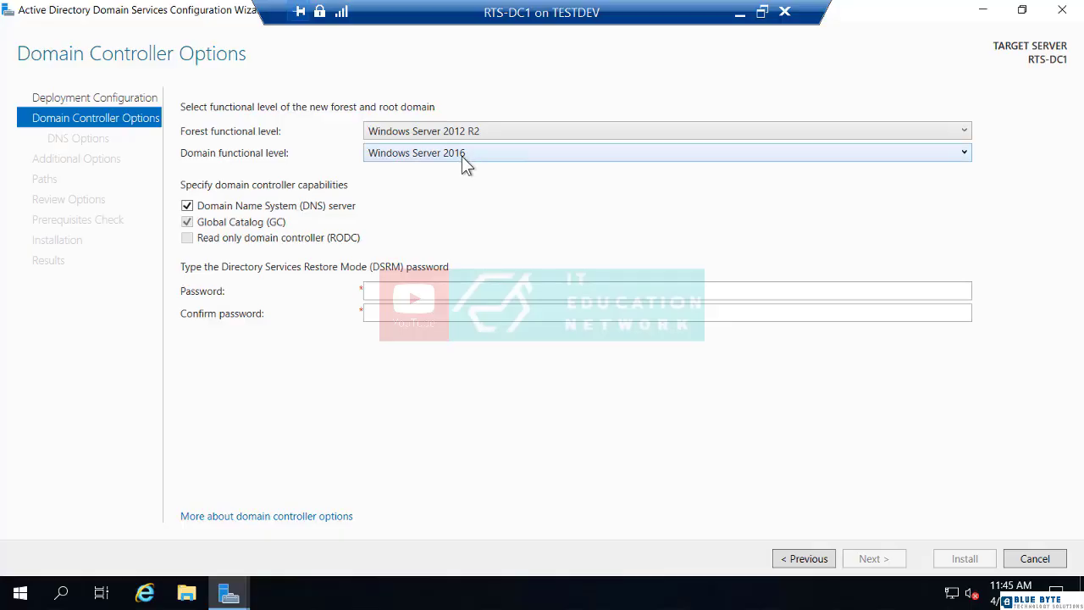
{"action": "left_click", "coordinate": [461, 155]}
{"action": "left_click", "coordinate": [460, 173]}
Enter and confirm the Directory Services Restore Mode password, then advance to DNS Options
{"action": "left_click", "coordinate": [397, 293]}
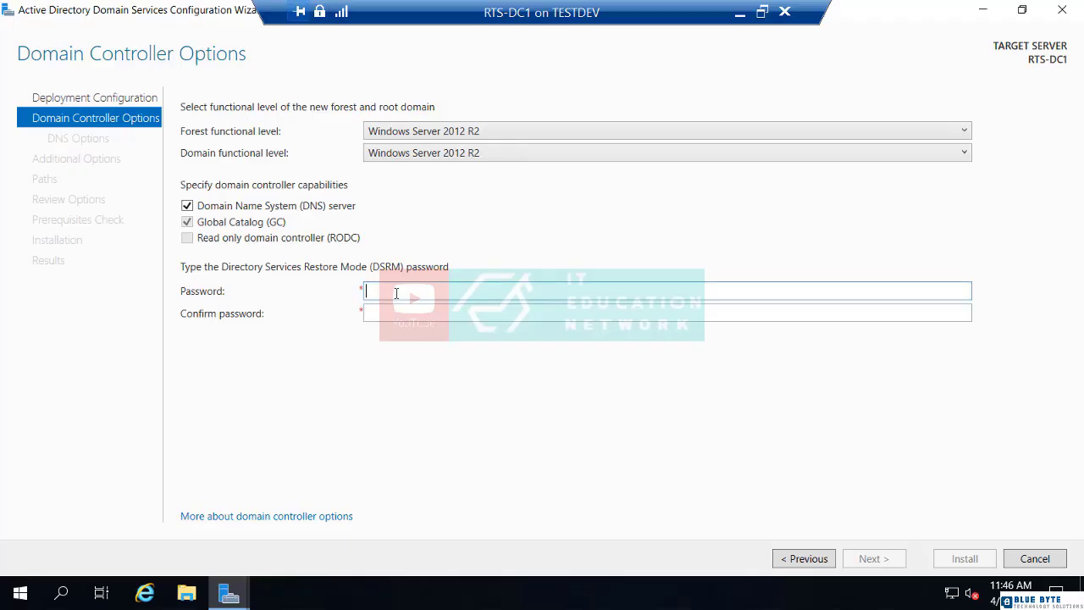
{"action": "type", "text": "Pa$$w0rd"}
{"action": "key", "text": "Tab"}
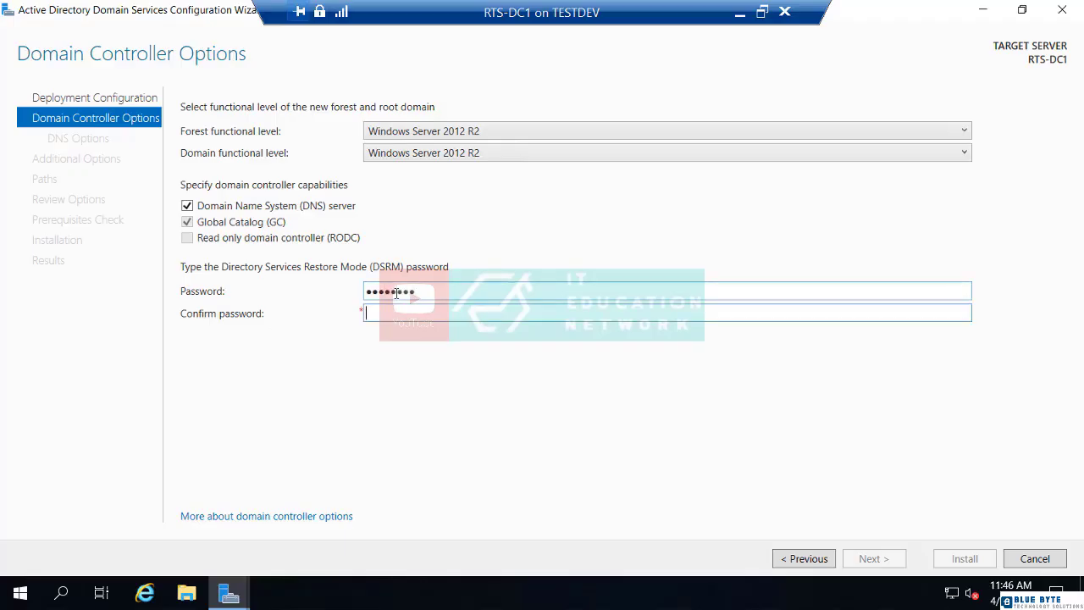
{"action": "type", "text": "Pa$$w0rd"}
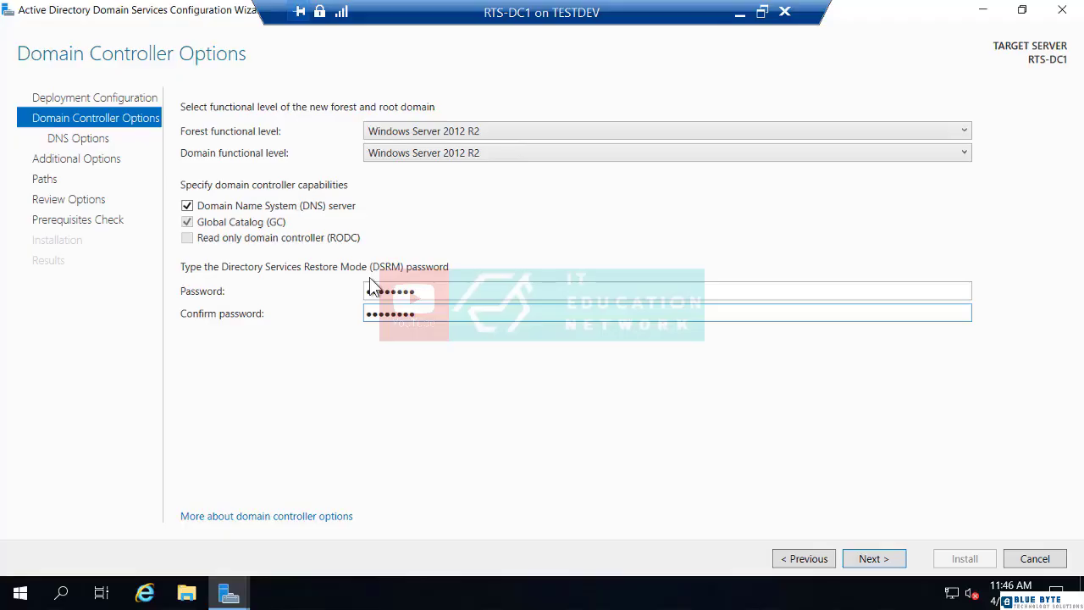
{"action": "left_click", "coordinate": [873, 559]}
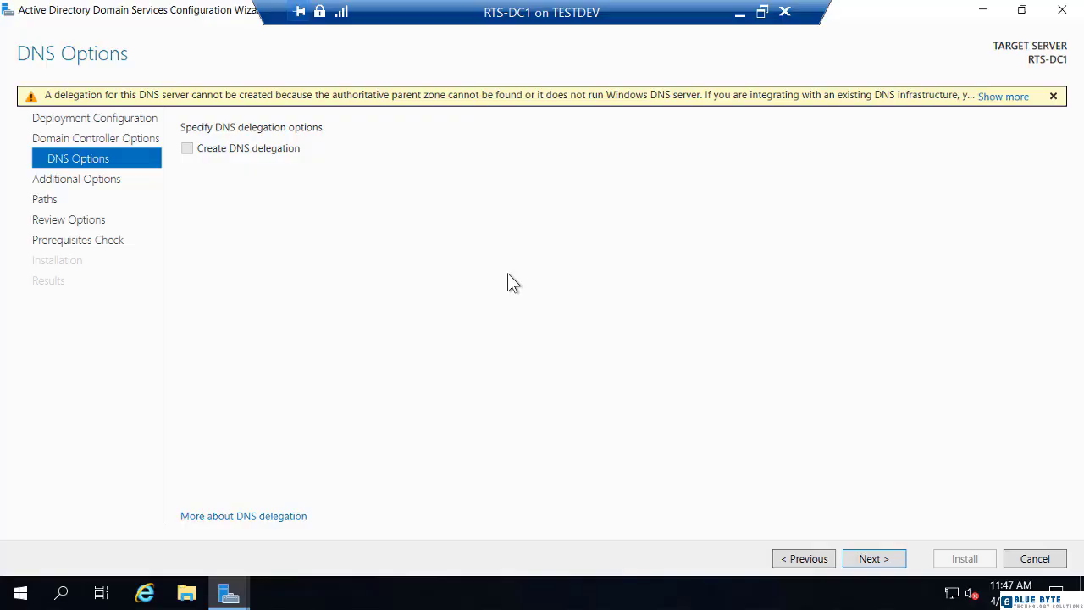
Keep the default DNS options and the NetBIOS name RTSNETWORKING to reach Paths
{"action": "left_click", "coordinate": [888, 555]}
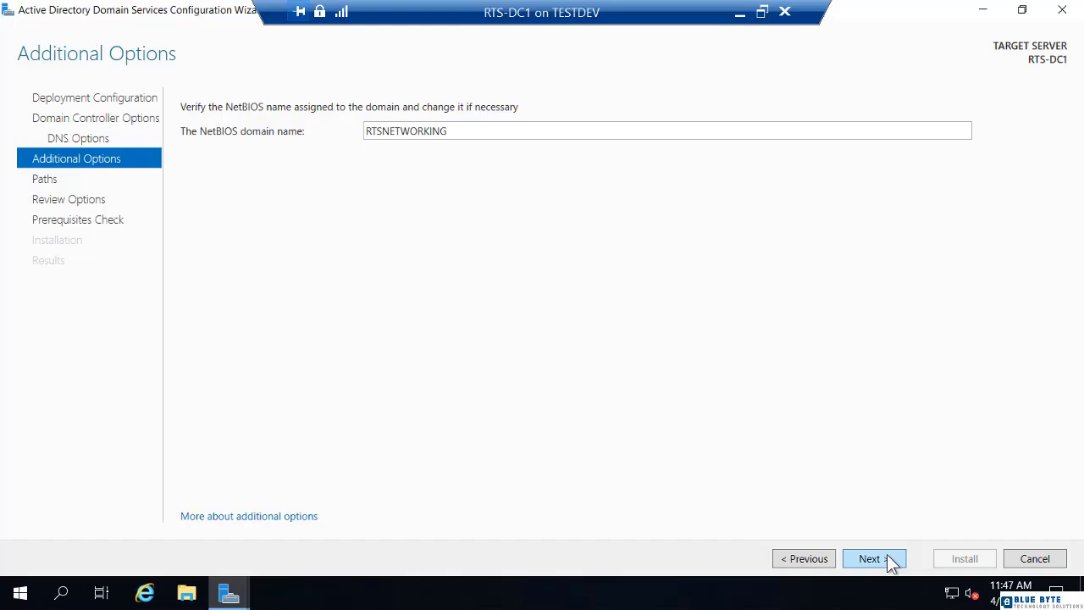
{"action": "left_click", "coordinate": [873, 559]}
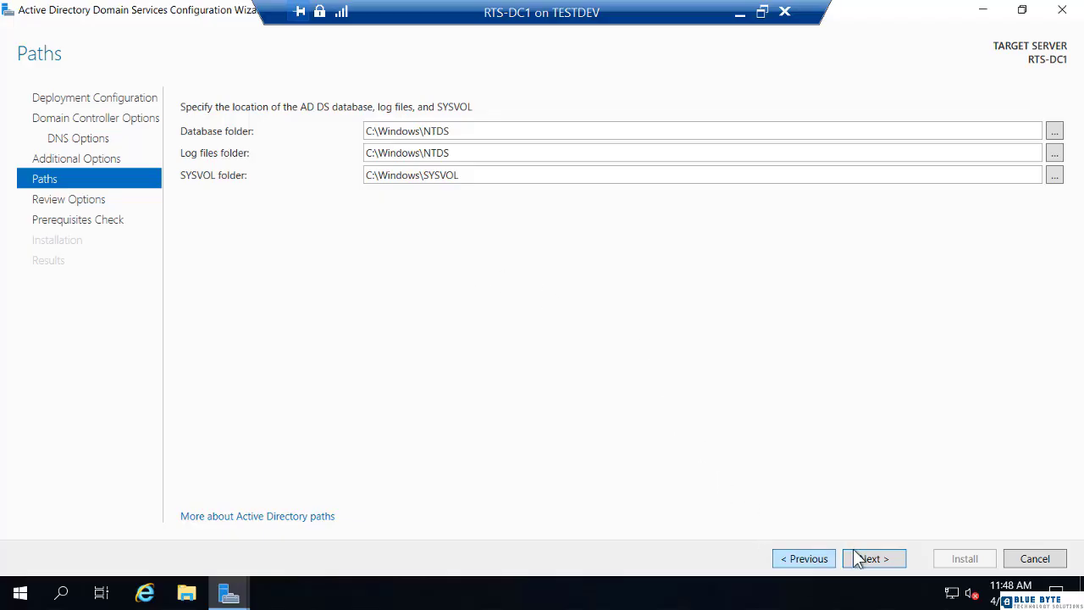
Accept the default NTDS and SYSVOL paths, pass the prerequisites check and install the domain controller
{"action": "left_click", "coordinate": [876, 557]}
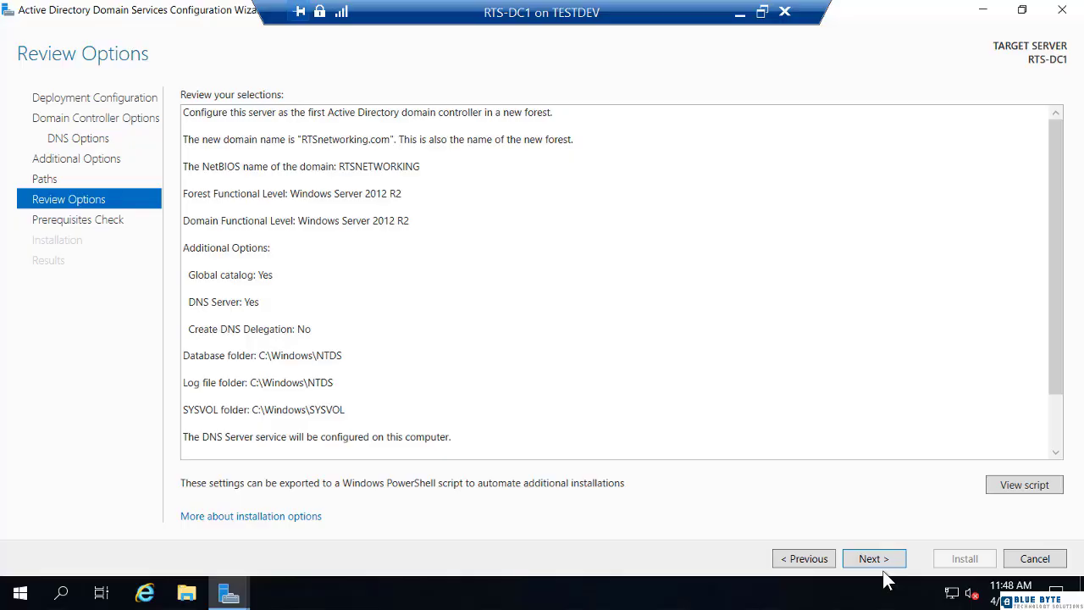
{"action": "left_click", "coordinate": [873, 559]}
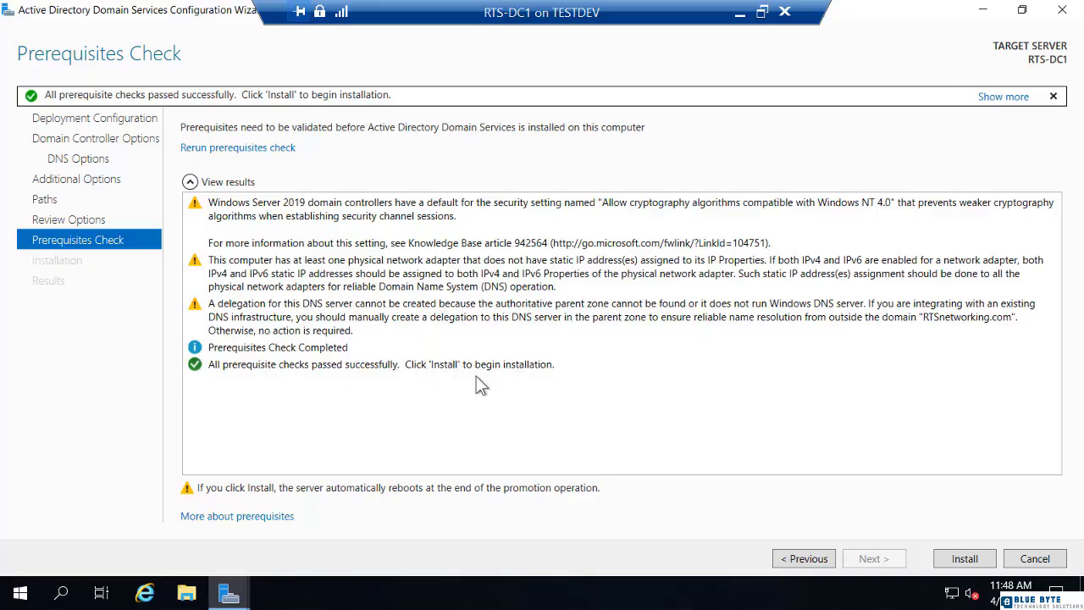
{"action": "left_click", "coordinate": [963, 560]}
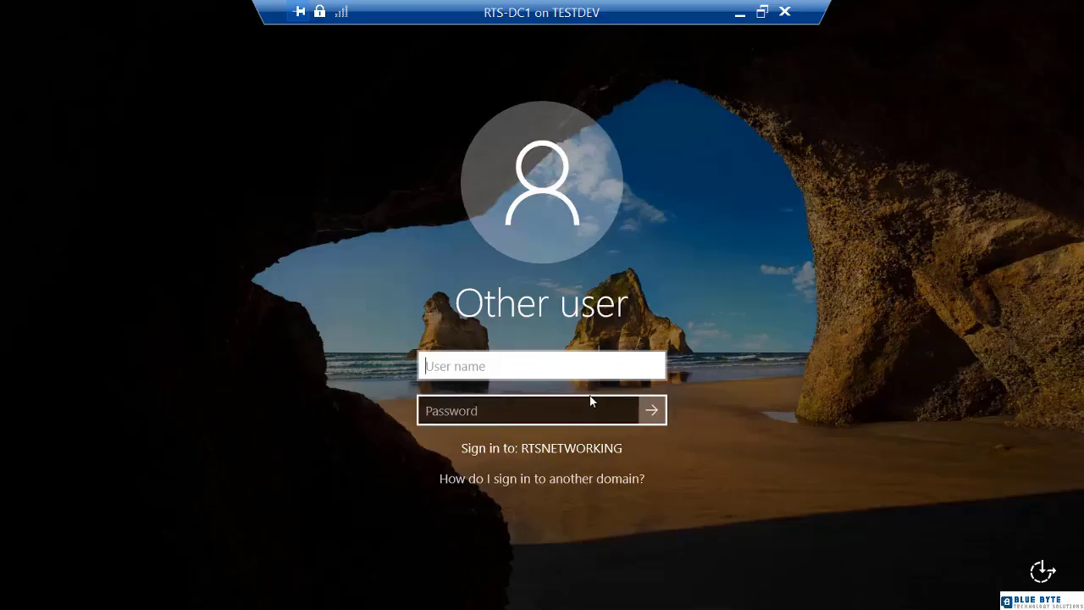
Sign in to the RTSNETWORKING domain as administrator with the domain password
{"action": "type", "text": "administrator"}
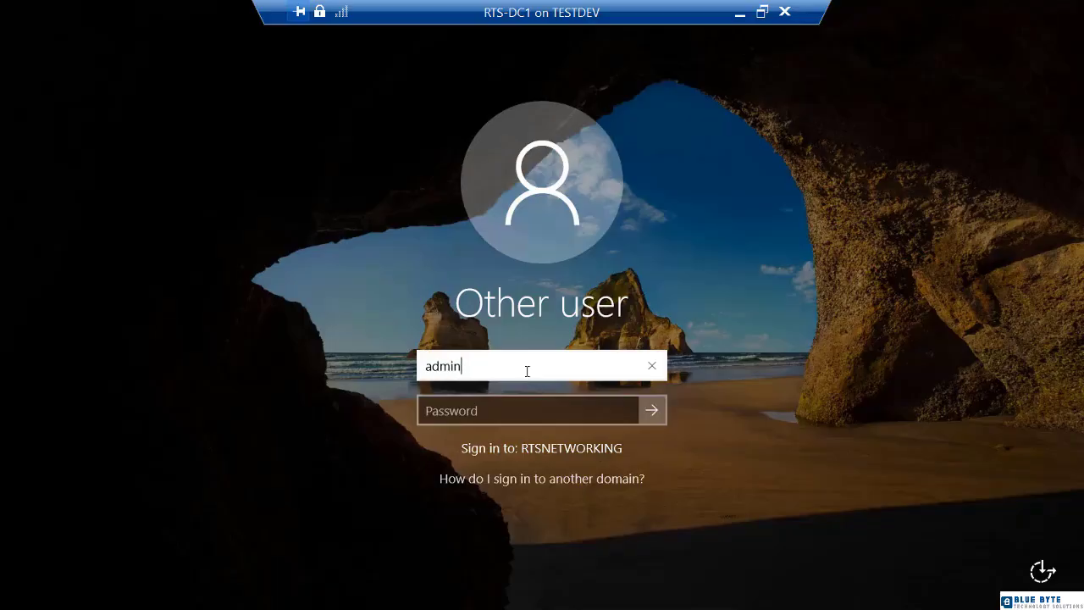
{"action": "key", "text": "Tab"}
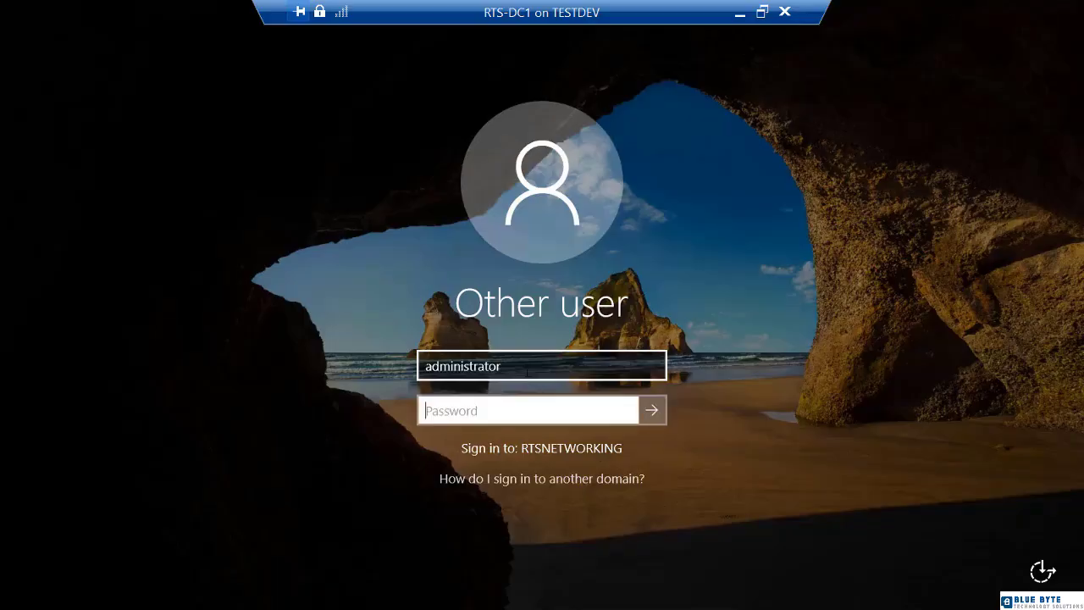
{"action": "type", "text": "•••••••••"}
{"action": "key", "text": "Return"}
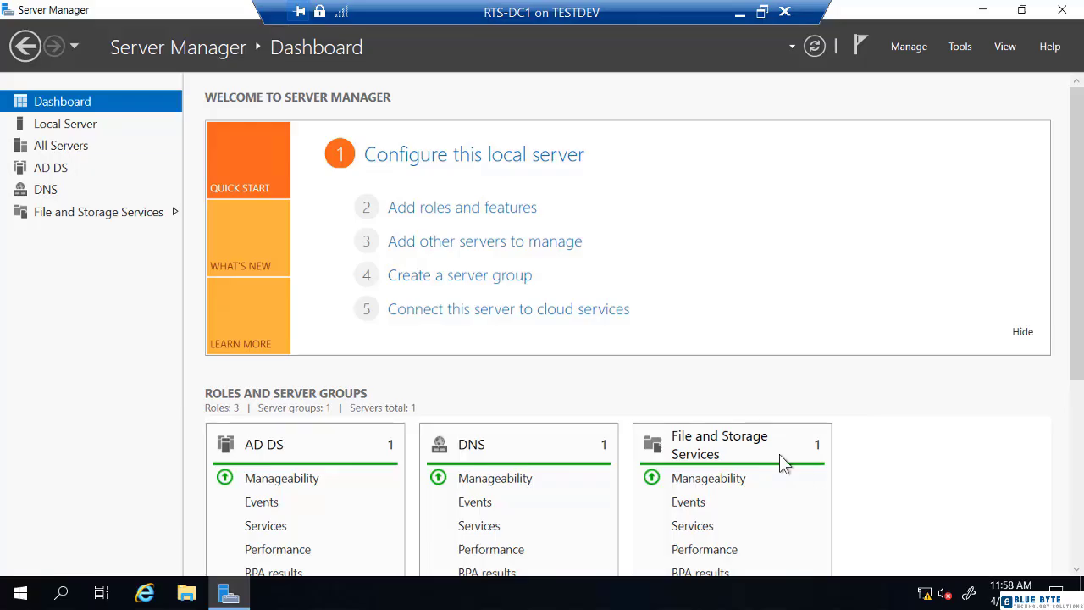
Review the AD DS role and confirm Local Server shows domain RTSnetworking.com, then show the Tools list
{"action": "left_click", "coordinate": [56, 168]}
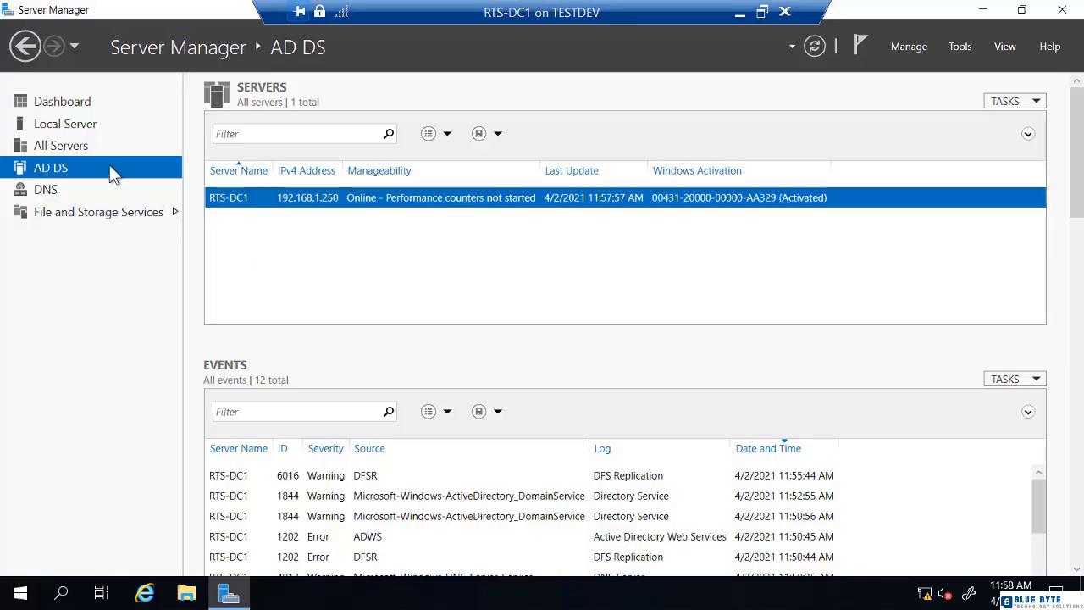
{"action": "left_click", "coordinate": [94, 124]}
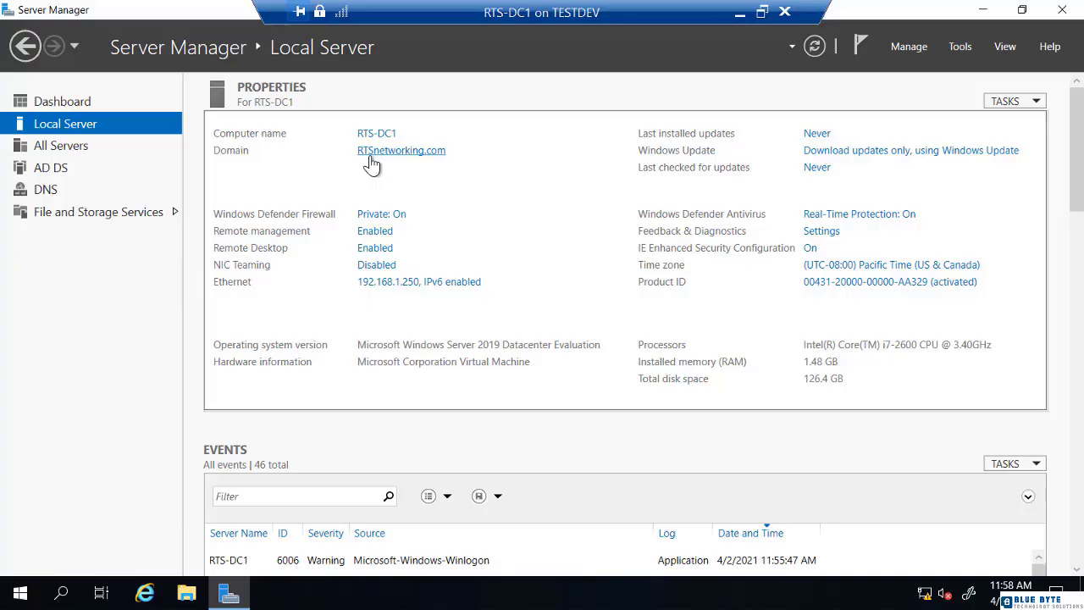
{"action": "left_click", "coordinate": [960, 47]}
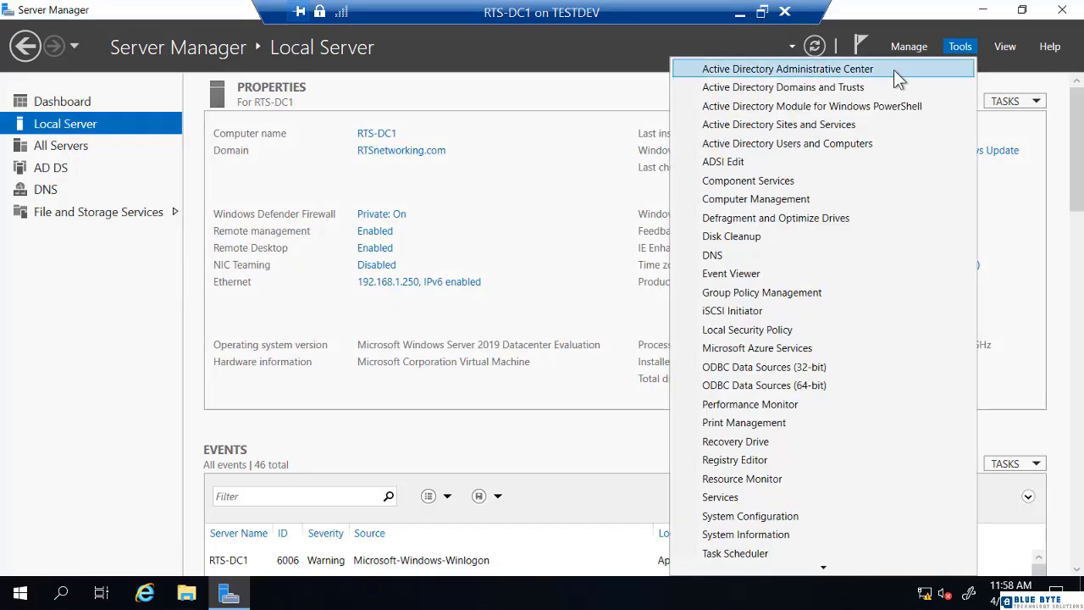